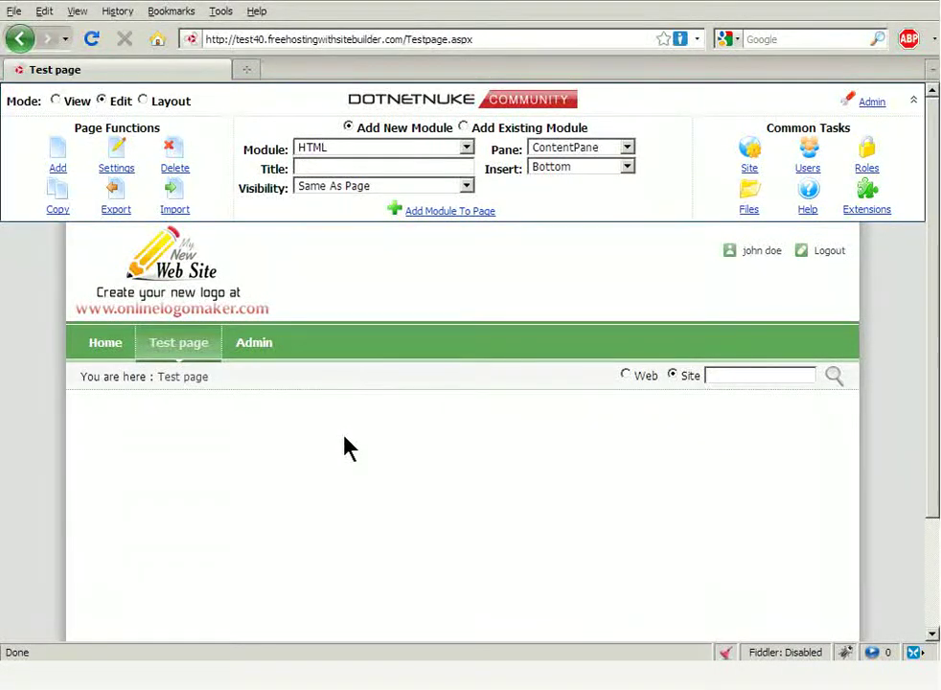
# Review the available module types and target panes, keeping HTML as the module and ContentPane as the pane.
pyautogui.click(335, 157)
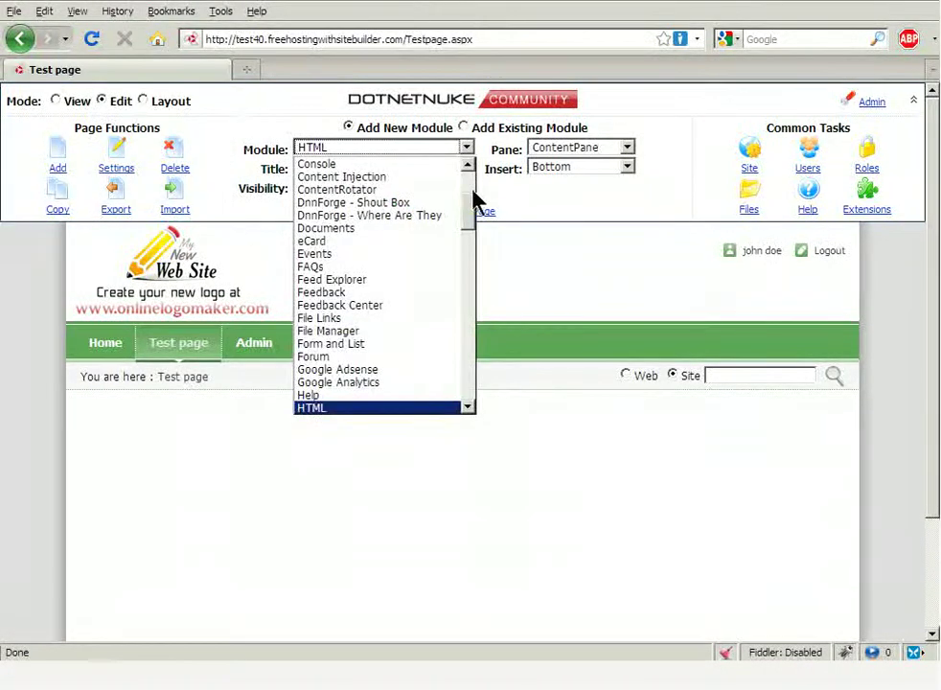
pyautogui.moveTo(472, 206)
pyautogui.mouseDown()
pyautogui.moveTo(469, 187)
pyautogui.moveTo(470, 210)
pyautogui.mouseUp()
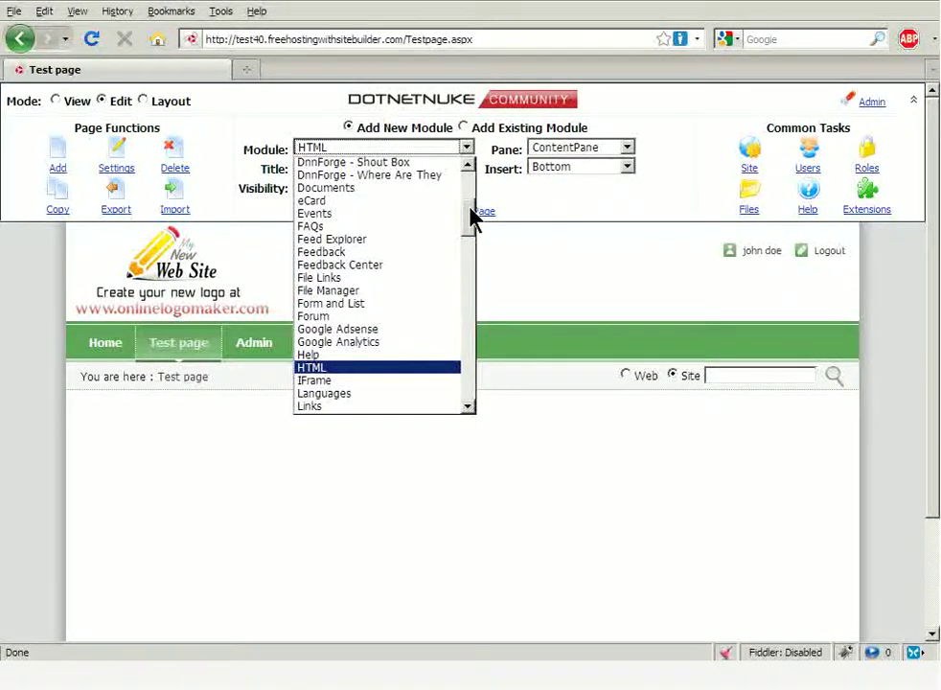
pyautogui.moveTo(469, 218)
pyautogui.mouseDown()
pyautogui.moveTo(473, 196)
pyautogui.moveTo(479, 219)
pyautogui.mouseUp()
pyautogui.click(356, 276)
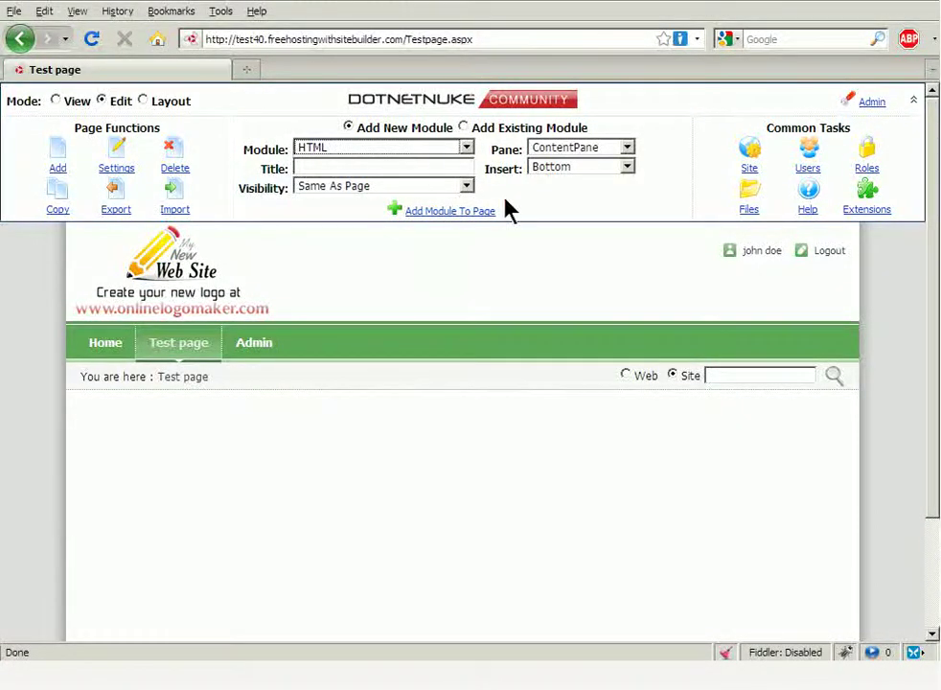
pyautogui.click(626, 150)
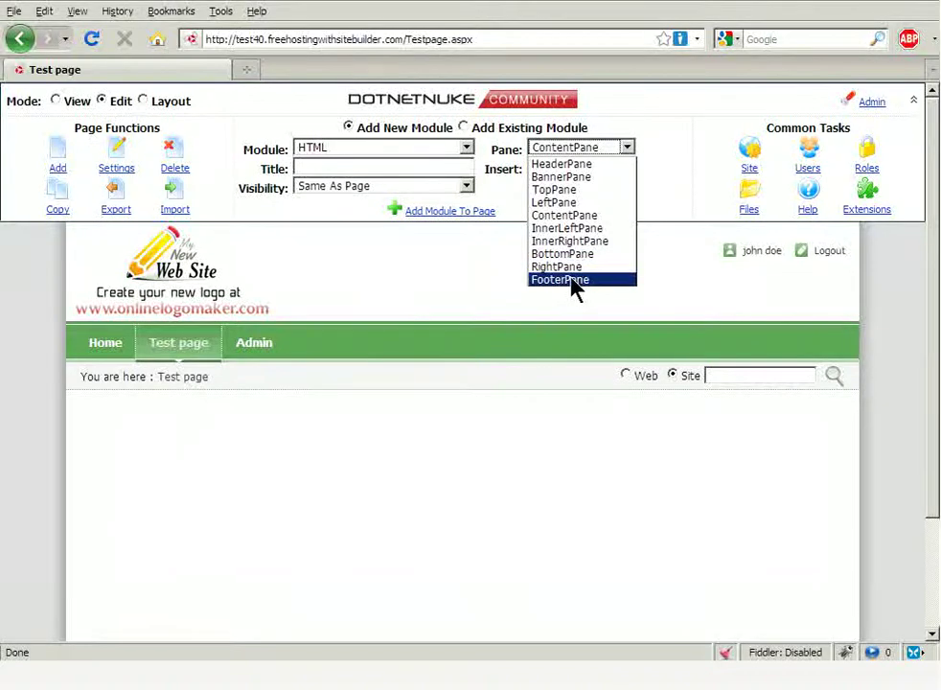
pyautogui.click(664, 201)
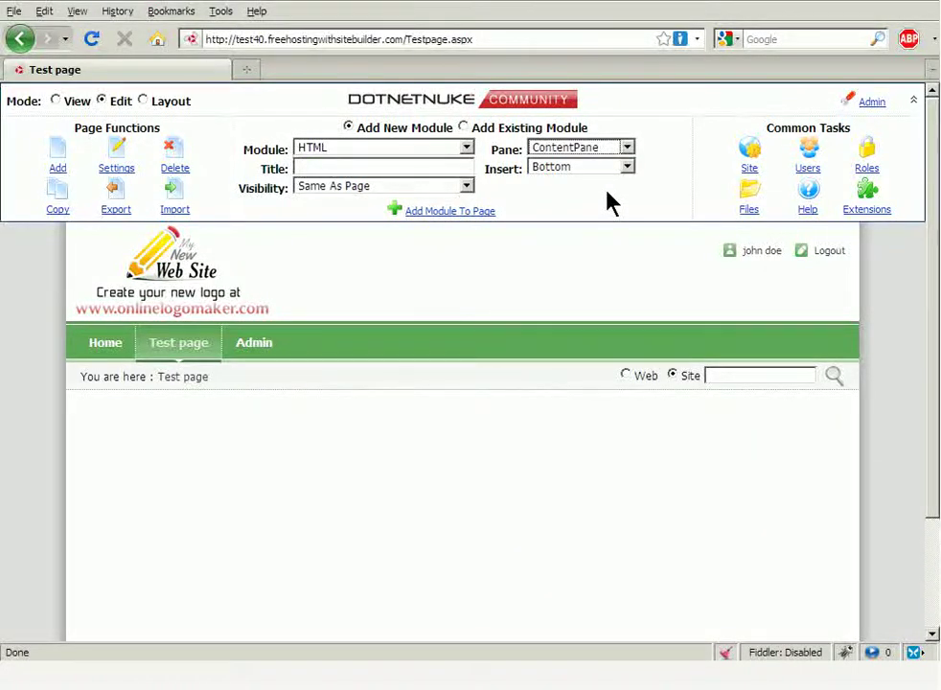
# Show the test page in Layout mode to examine where each pane sits, and return to Edit mode.
pyautogui.click(143, 100)
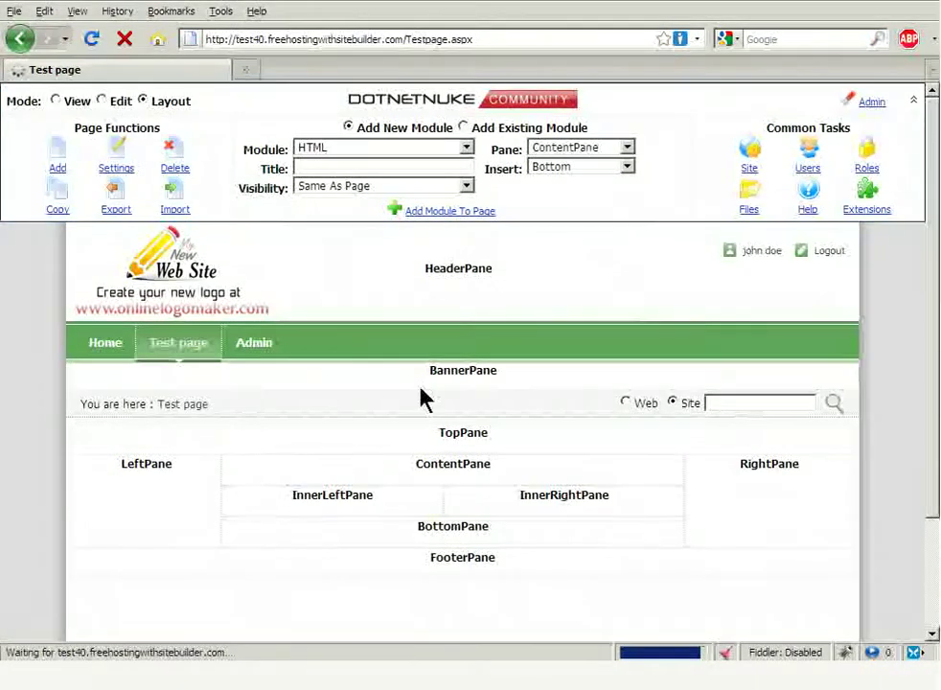
pyautogui.scroll(-3, 934, 337)
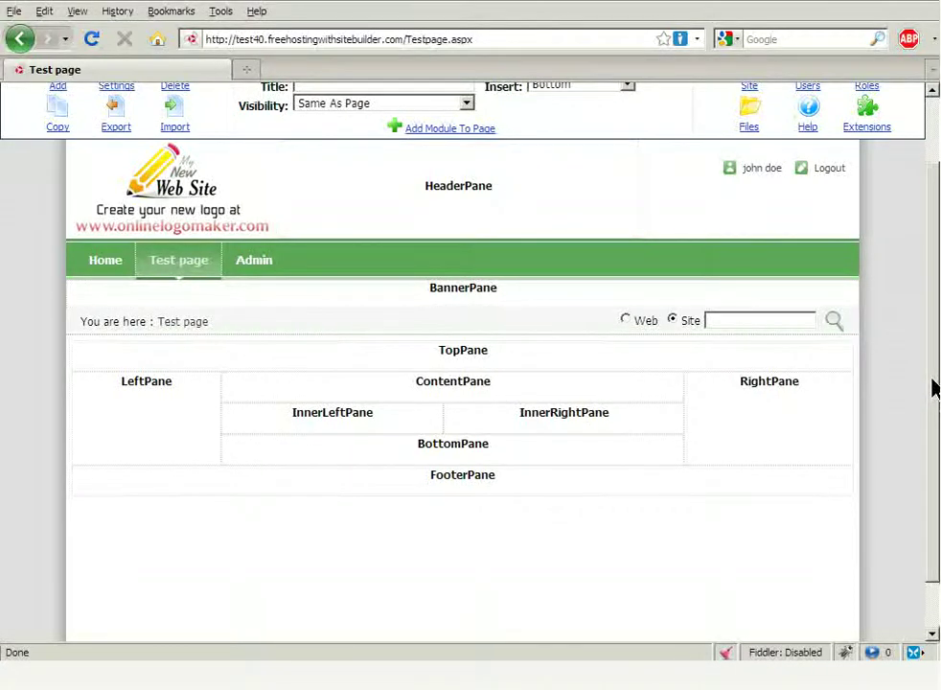
pyautogui.scroll(2, 934, 388)
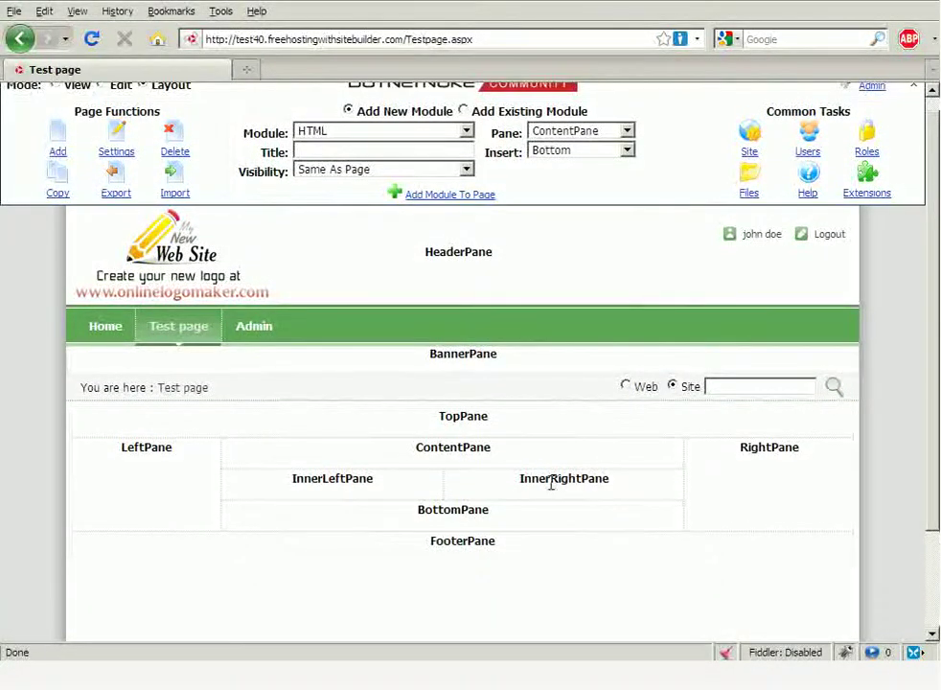
pyautogui.scroll(1, 929, 268)
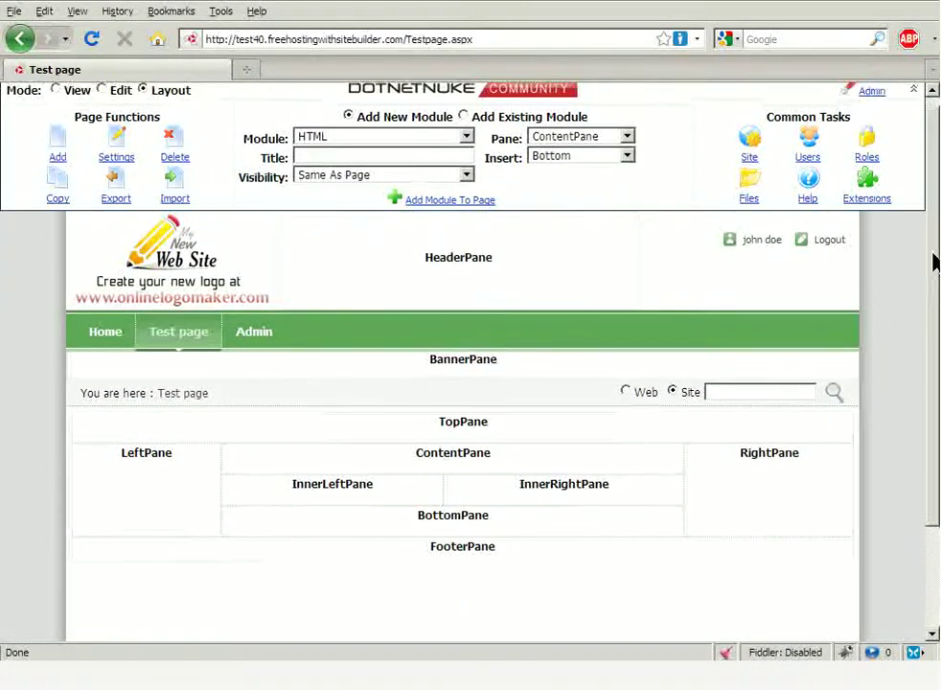
pyautogui.scroll(1, 934, 261)
pyautogui.click(102, 101)
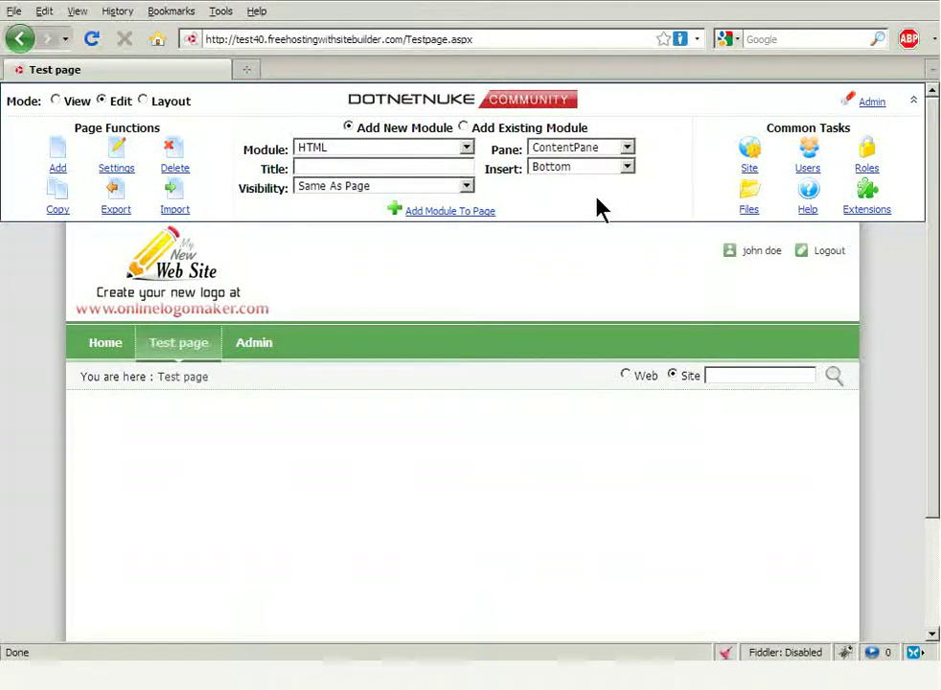
# Add a new HTML module at the bottom of the ContentPane on the test page.
pyautogui.click(449, 212)
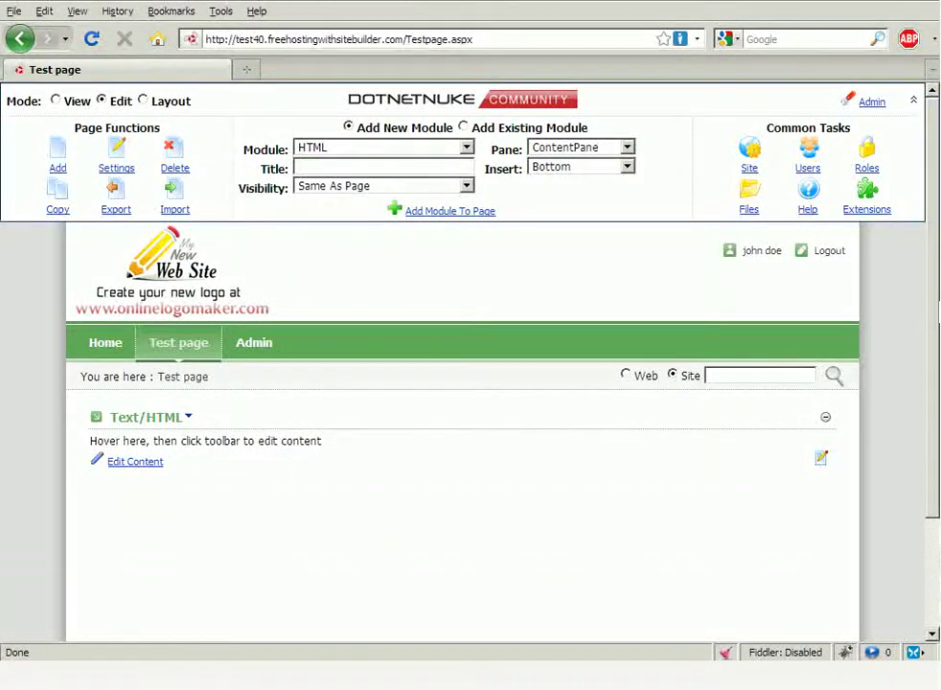
pyautogui.scroll(-3, 259, 436)
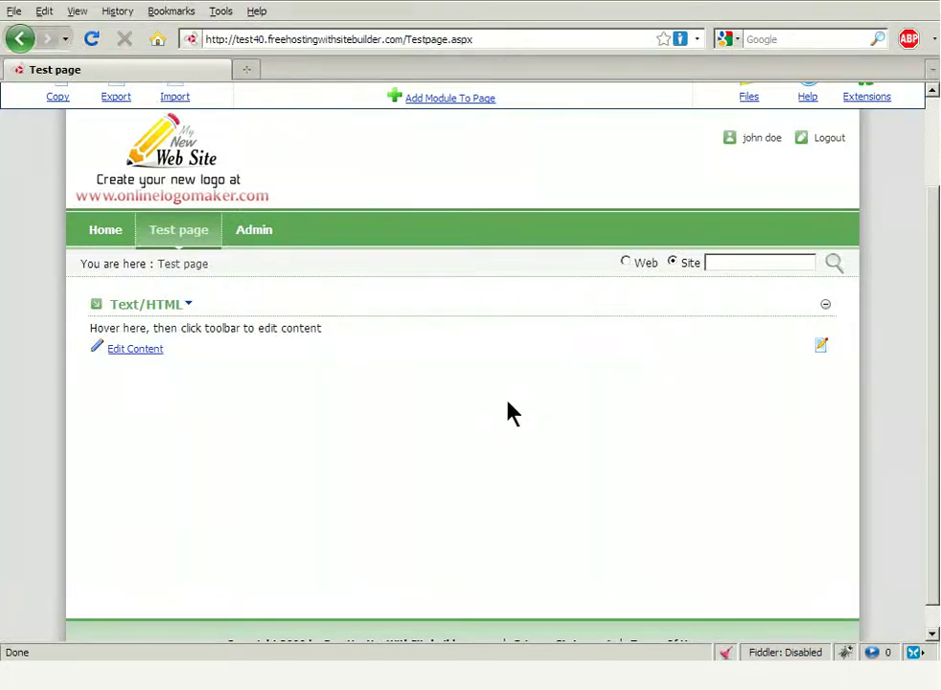
pyautogui.moveTo(929, 321); pyautogui.dragTo(930, 288)
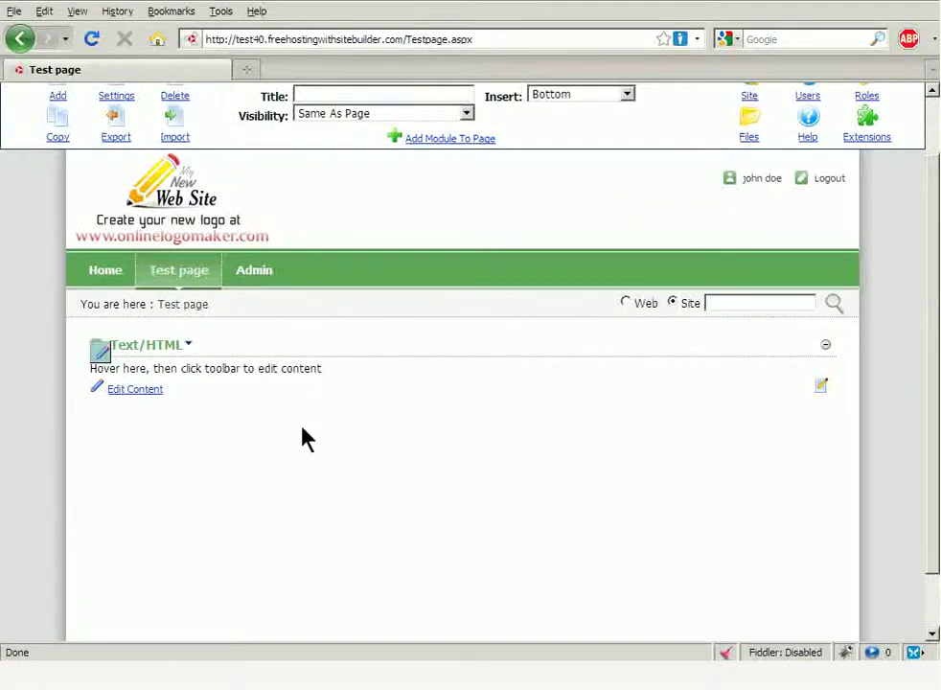
# Open the new Text/HTML module's content for editing and expand the rich text editor to full screen.
pyautogui.click(136, 391)
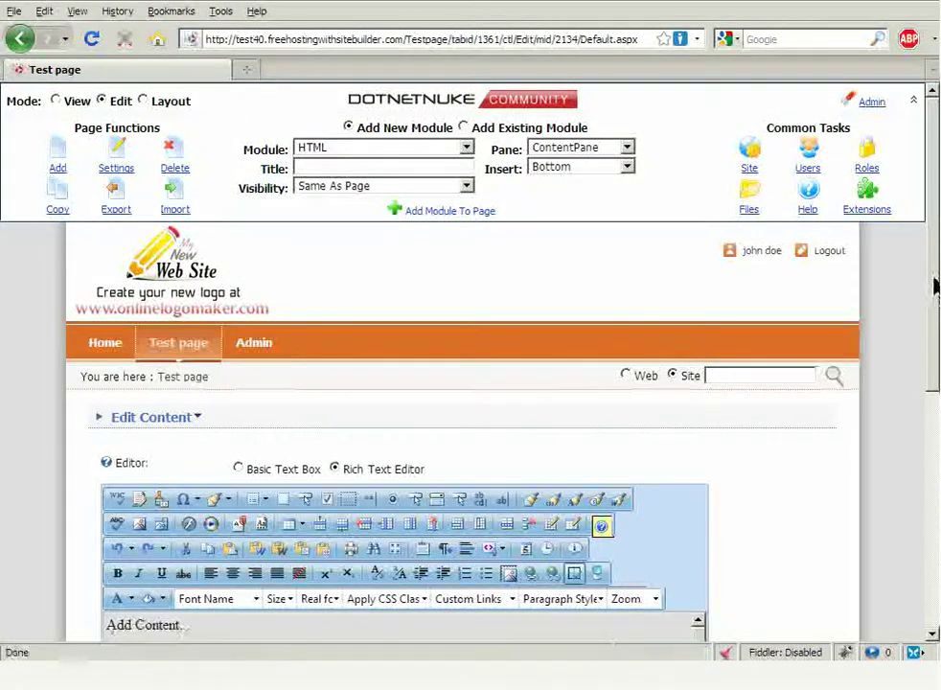
pyautogui.moveTo(930, 287); pyautogui.dragTo(929, 414)
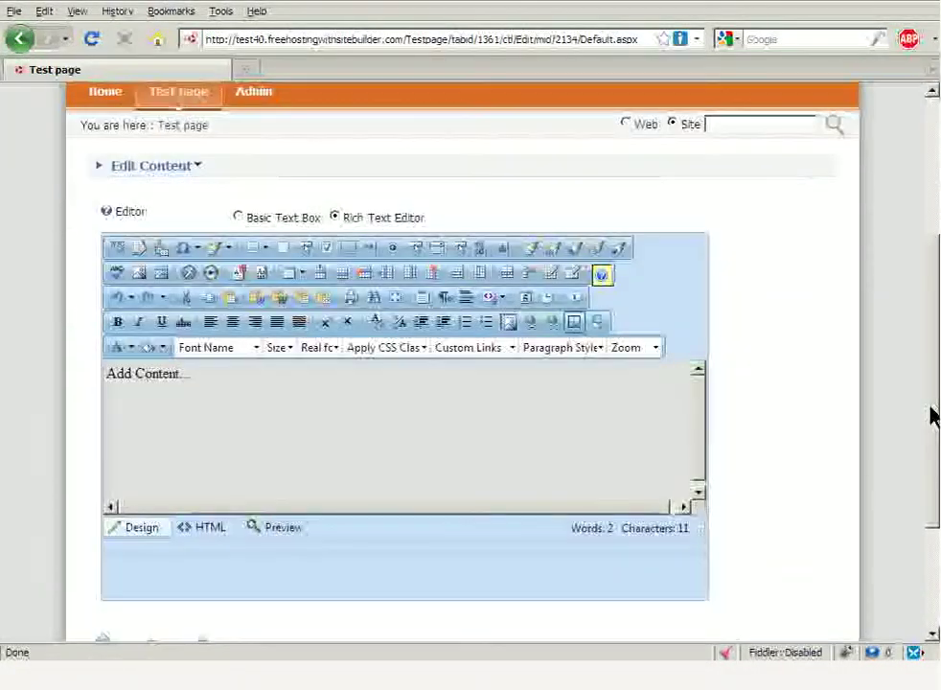
pyautogui.click(600, 324)
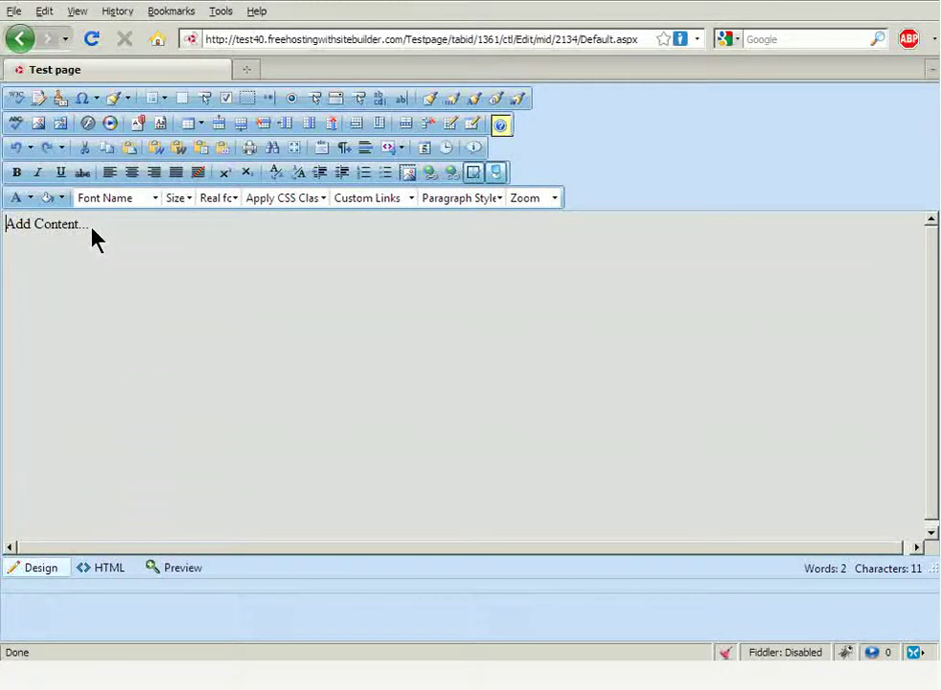
# Replace the placeholder text with "This is my content for the test page.".
pyautogui.moveTo(90, 226); pyautogui.dragTo(5, 224)
pyautogui.press('Delete')
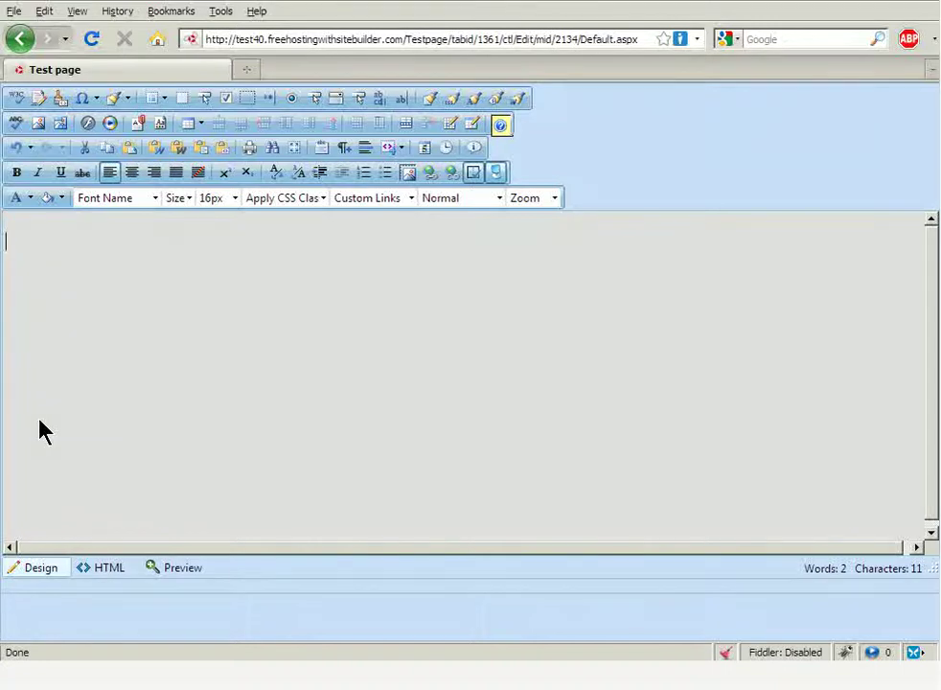
pyautogui.write('This is my c')
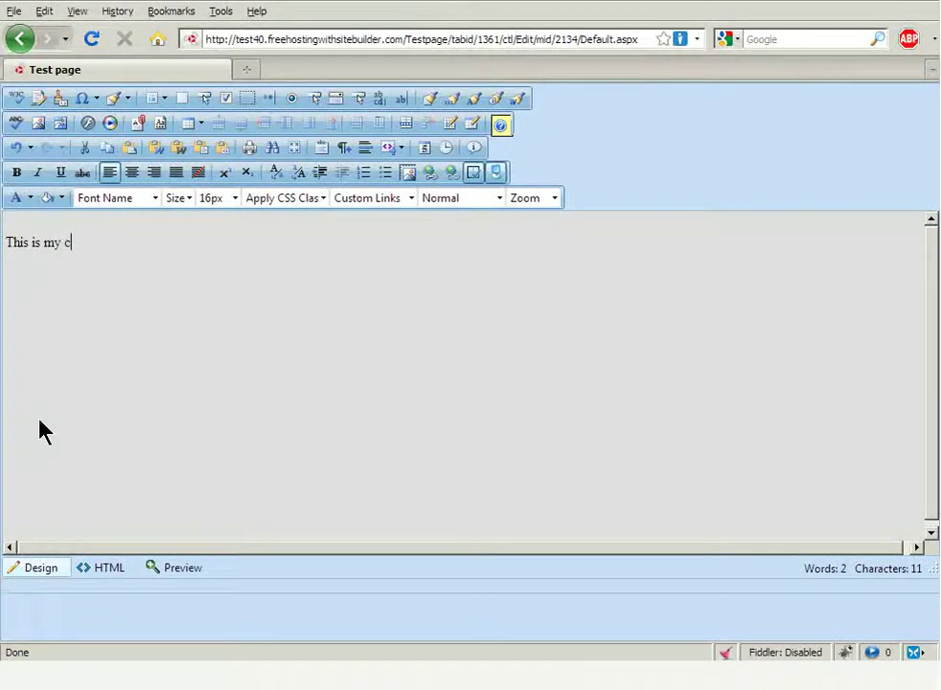
pyautogui.write('ontent for thest')
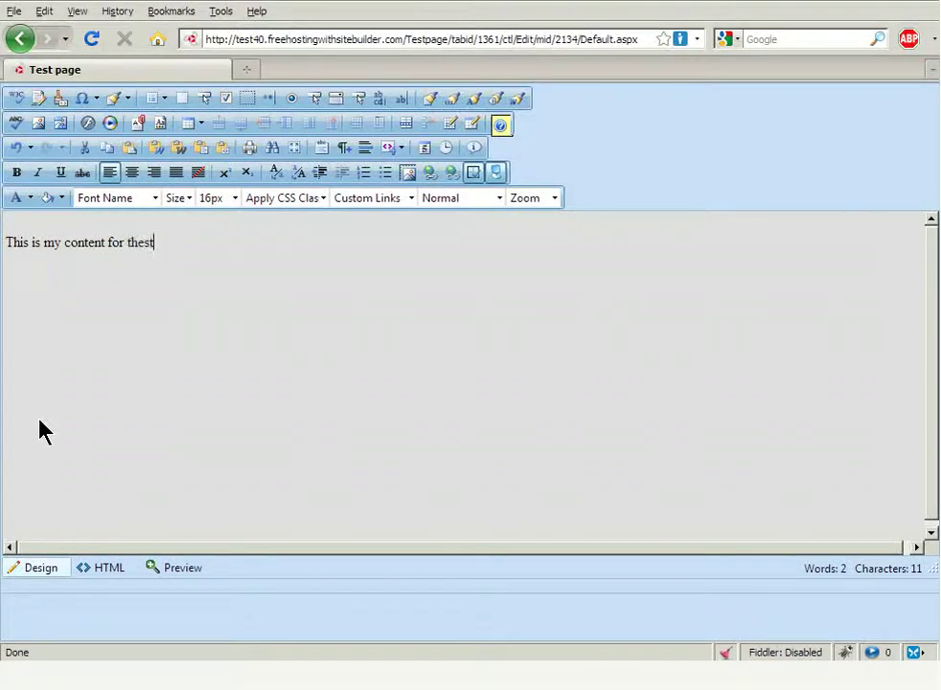
pyautogui.press('BackSpace')
pyautogui.write('test page.')
# Make the whole sentence bold and centred, and colour it red.
pyautogui.moveTo(199, 243); pyautogui.dragTo(5, 243)
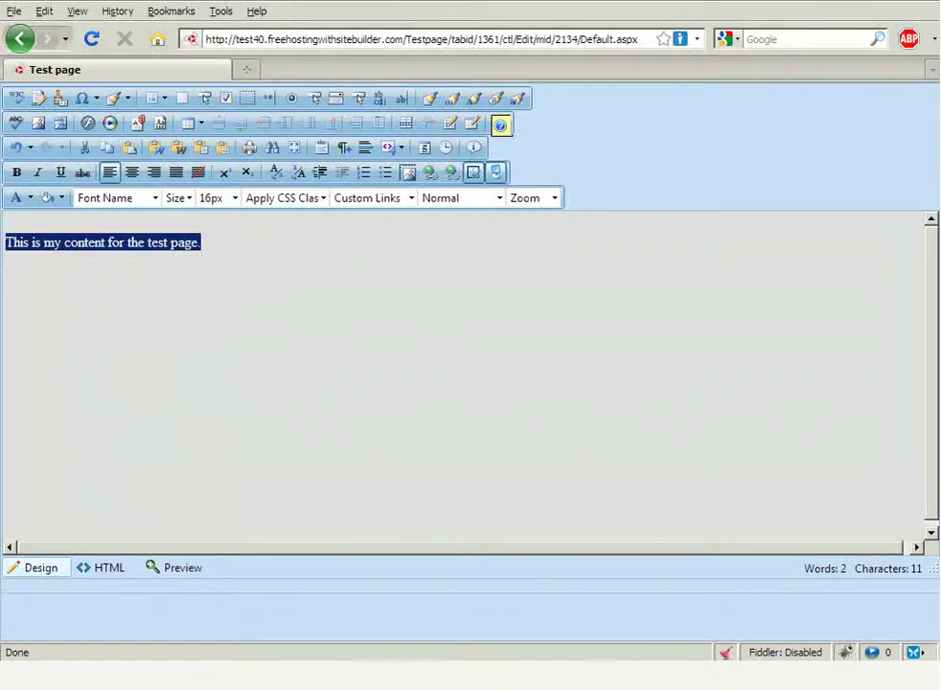
pyautogui.click(15, 174)
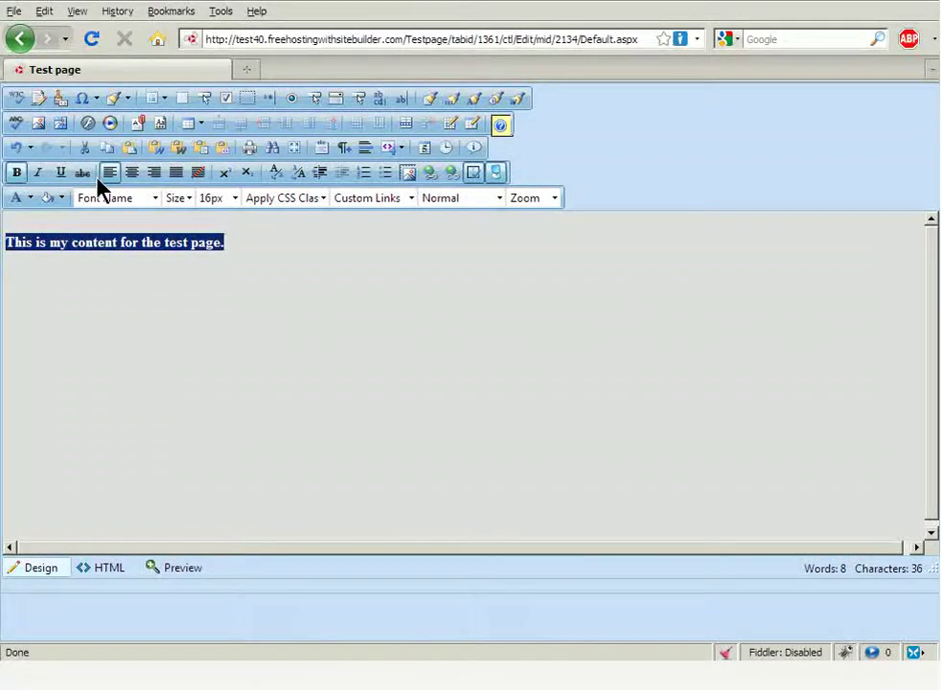
pyautogui.click(132, 174)
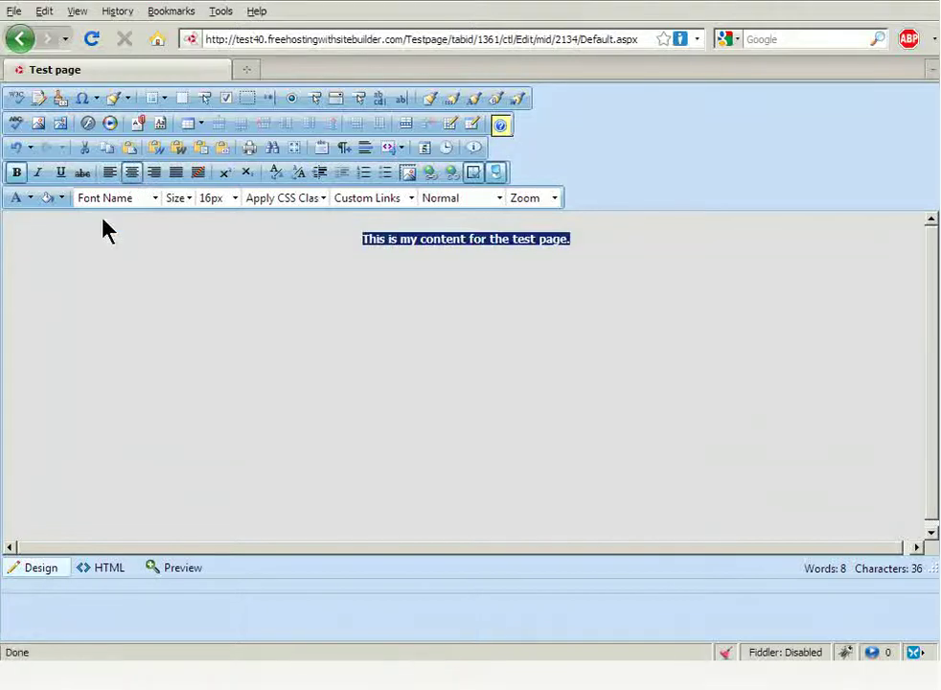
pyautogui.click(30, 198)
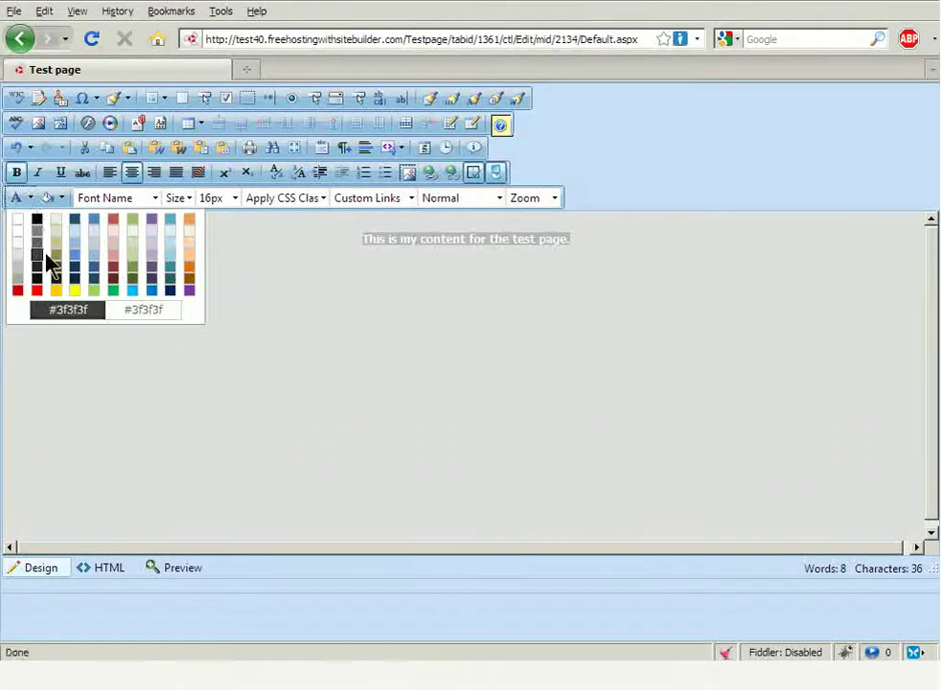
pyautogui.click(34, 290)
pyautogui.click(560, 242)
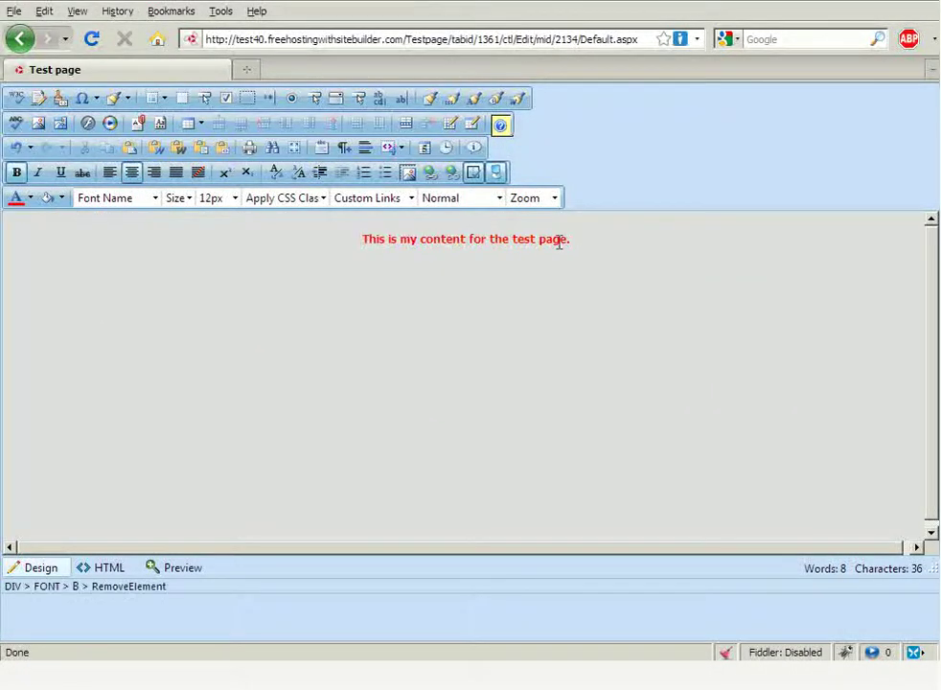
# Set the font size of the whole sentence to 6.
pyautogui.moveTo(572, 244); pyautogui.dragTo(331, 245)
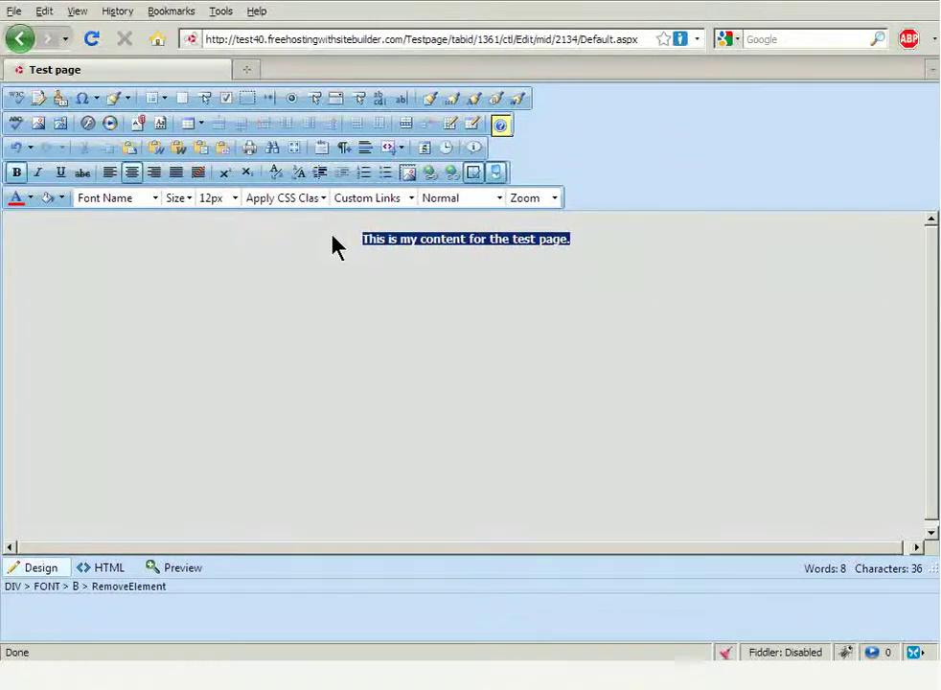
pyautogui.click(189, 198)
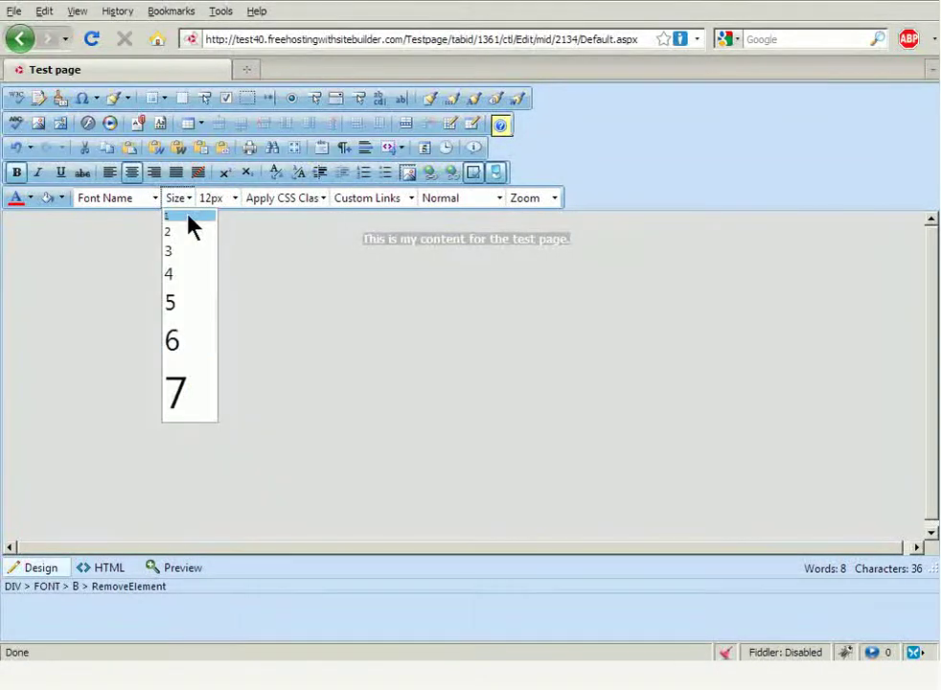
pyautogui.click(176, 343)
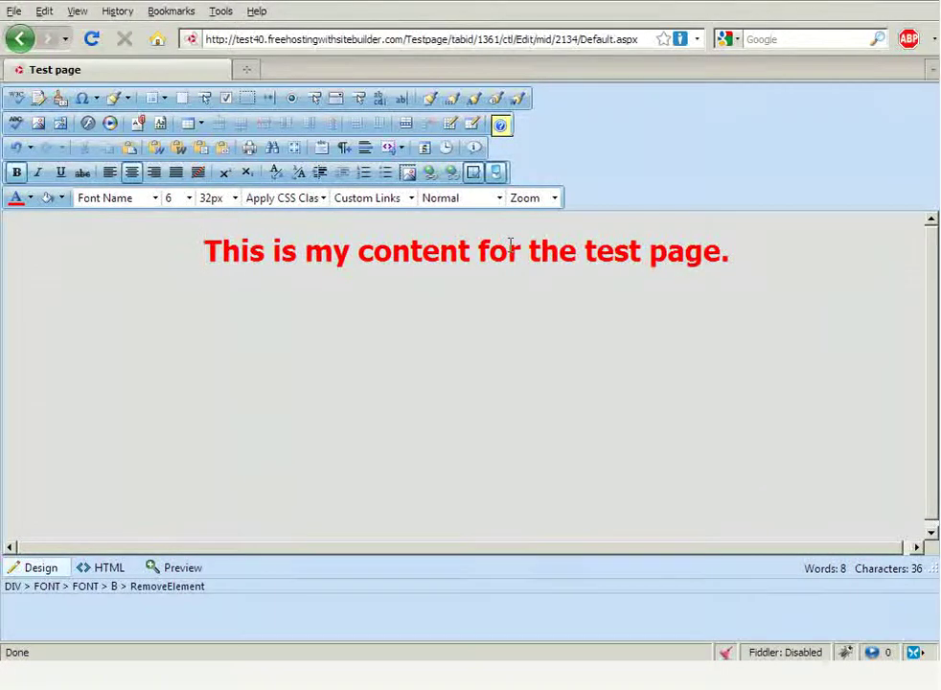
# Leave the full-screen editor and save the module's content.
pyautogui.click(496, 174)
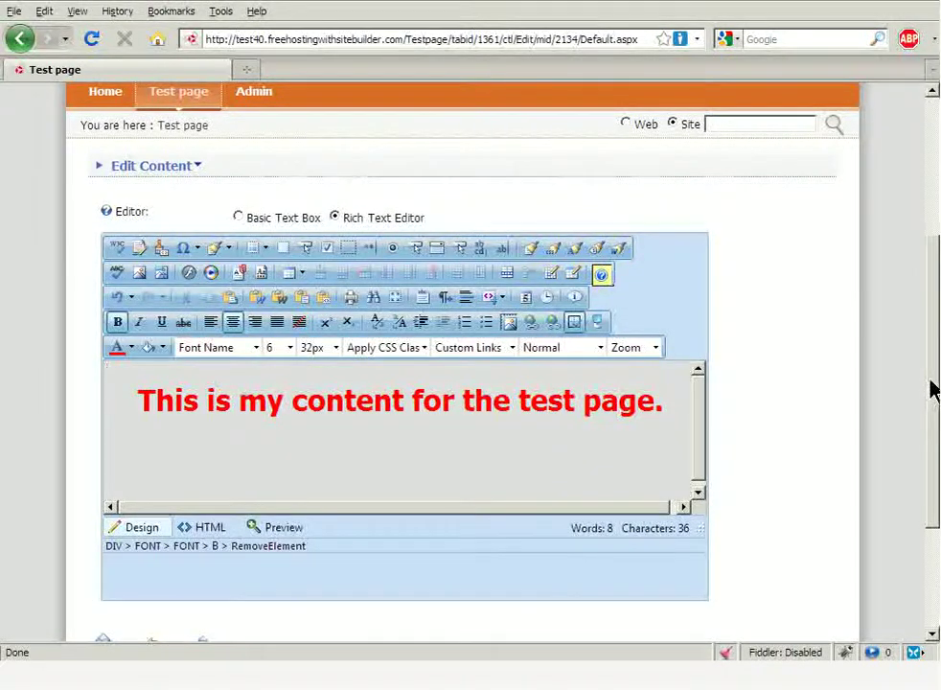
pyautogui.moveTo(930, 388); pyautogui.dragTo(935, 466)
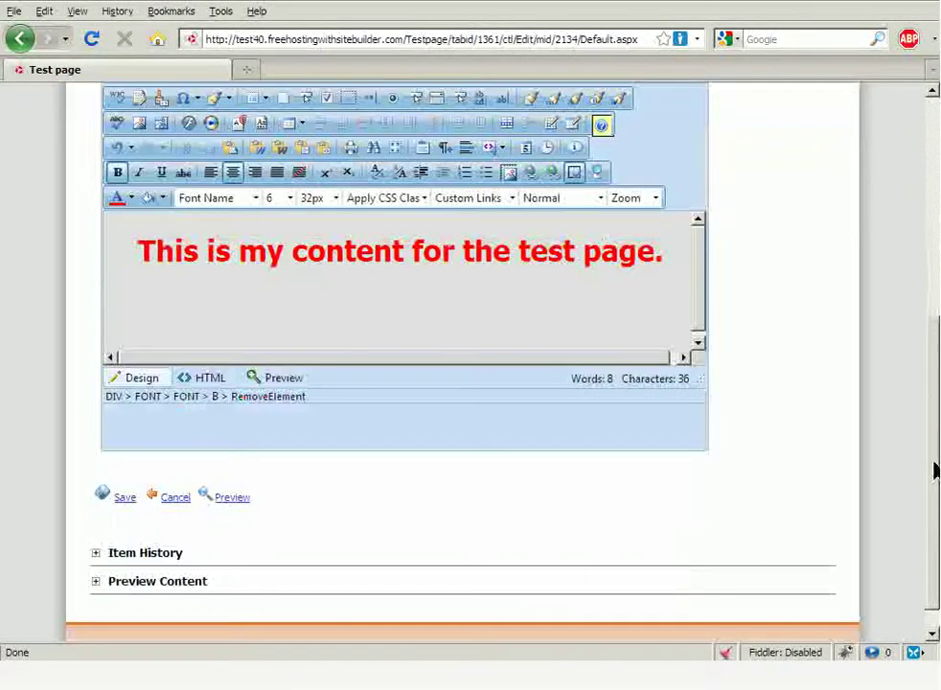
pyautogui.click(124, 498)
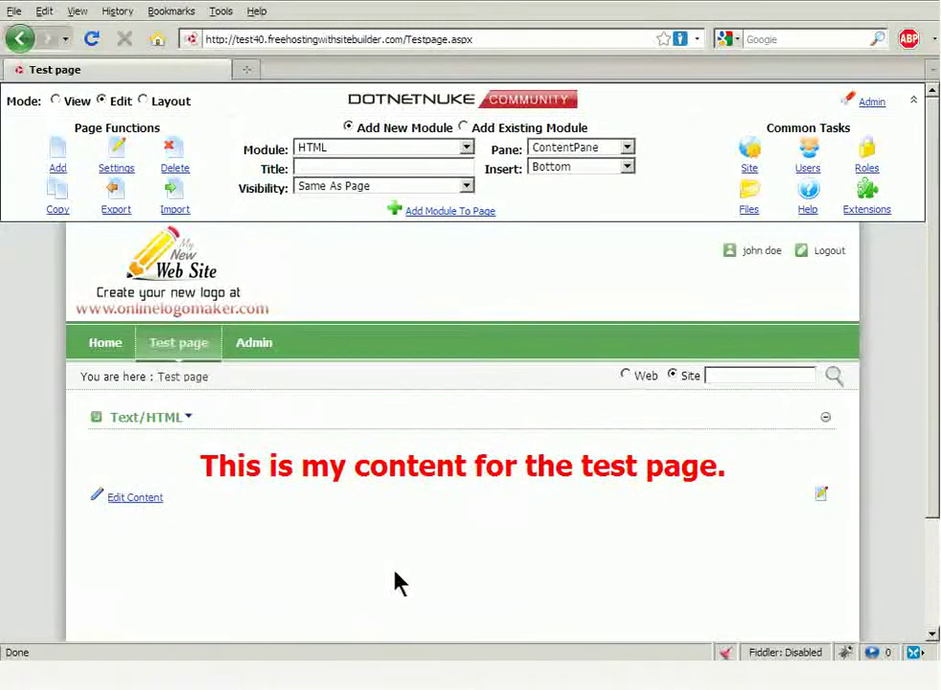
# Switch to the Chrome window with the logged-out site and reload the Test page to check the published content.
pyautogui.moveTo(932, 409); pyautogui.dragTo(935, 517)
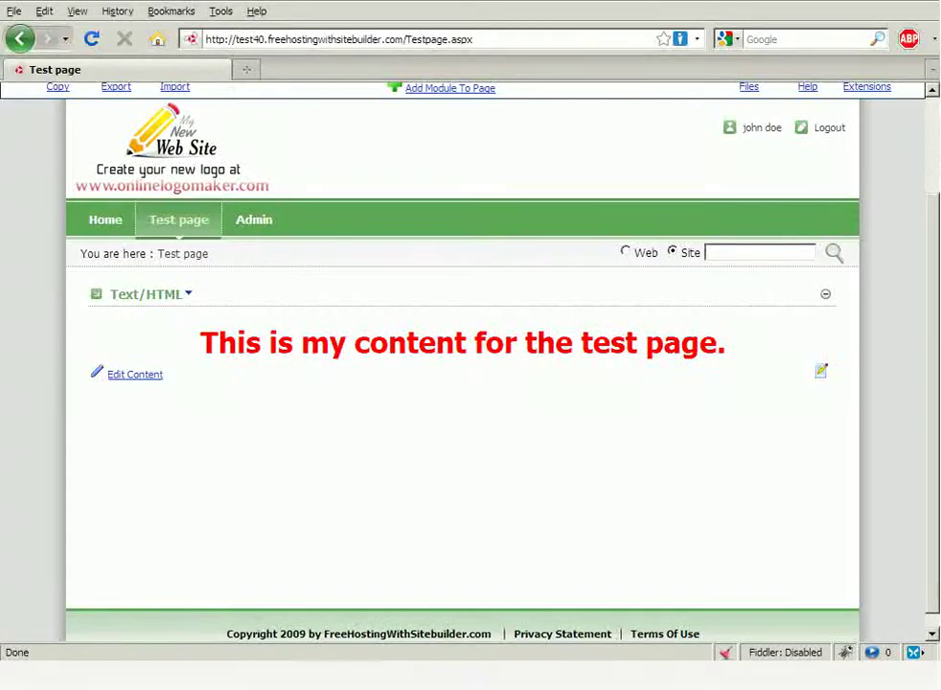
pyautogui.click(110, 650)
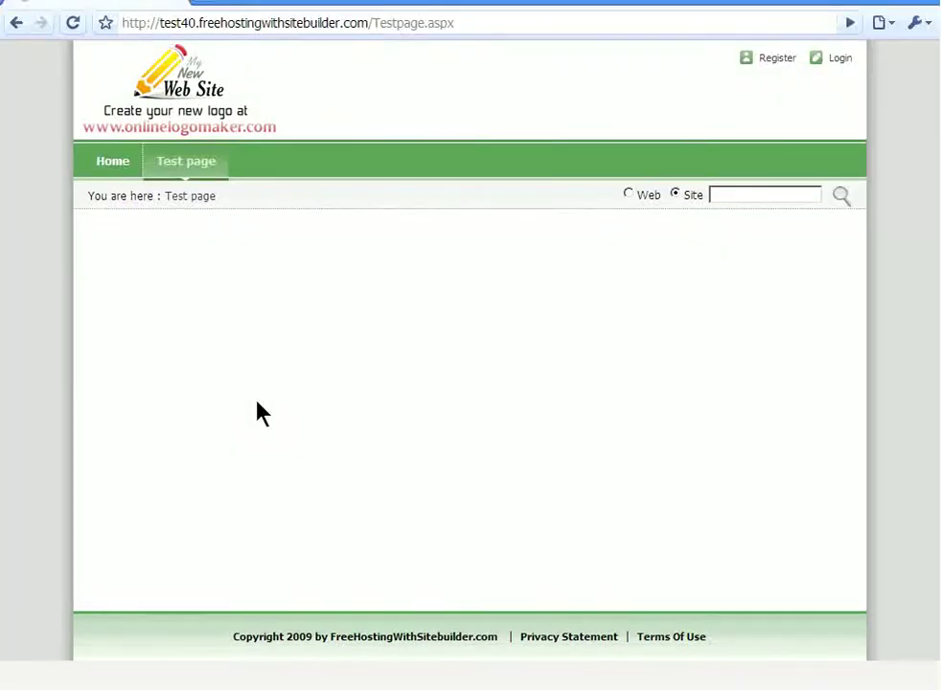
pyautogui.click(73, 24)
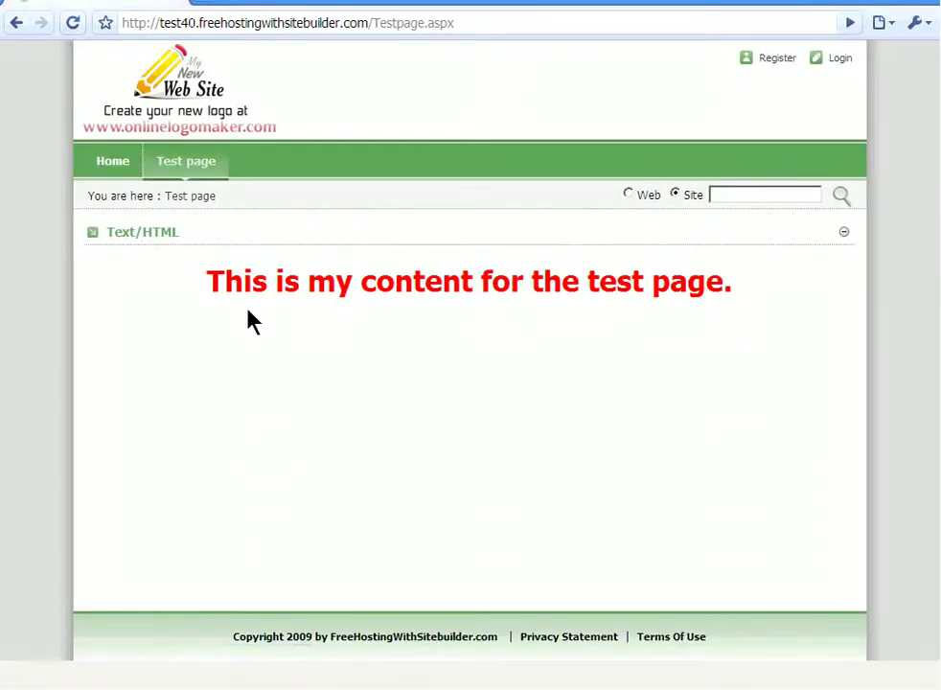
pyautogui.moveTo(204, 277); pyautogui.dragTo(738, 284)
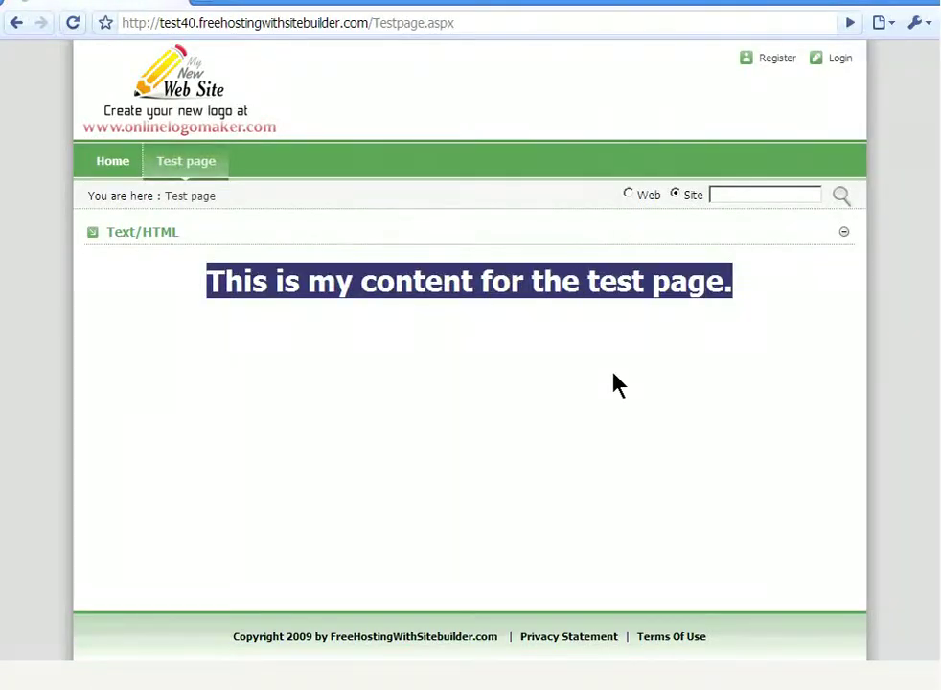
pyautogui.click(434, 351)
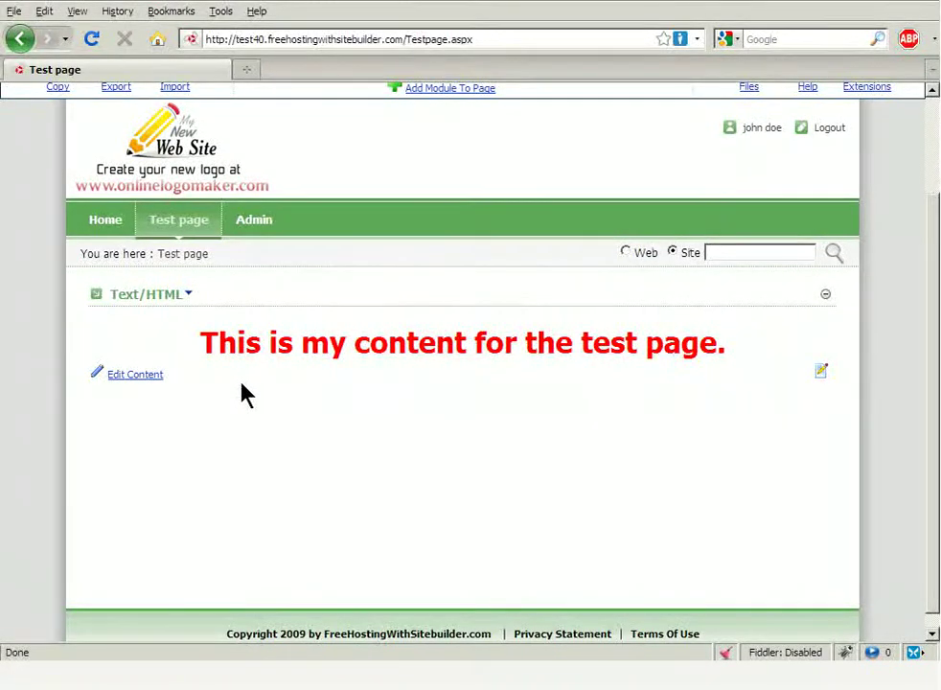
pyautogui.moveTo(932, 315); pyautogui.dragTo(805, 264)
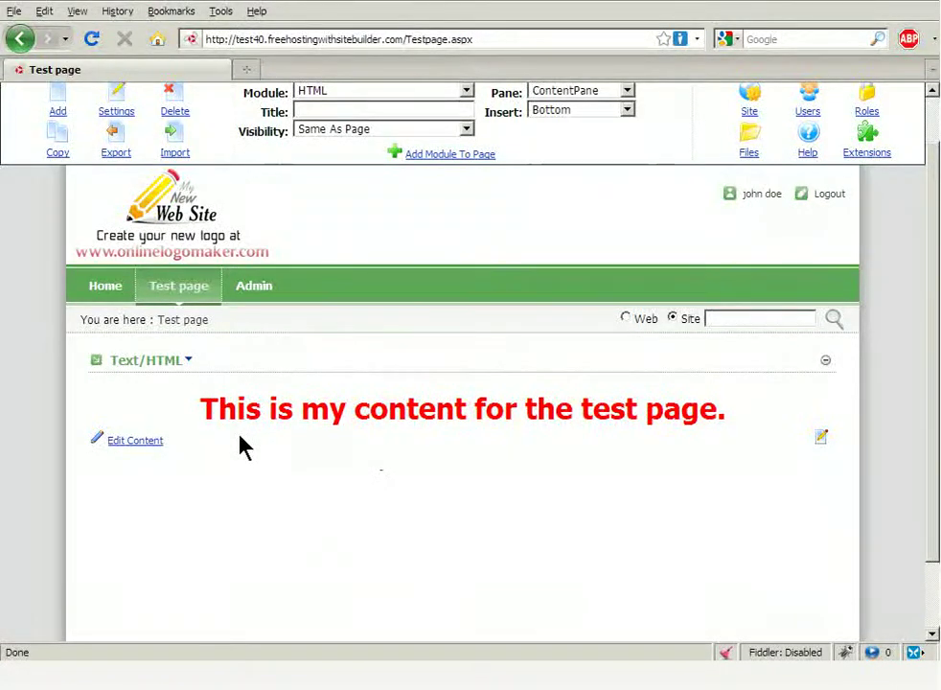
pyautogui.scroll(2, 935, 388)
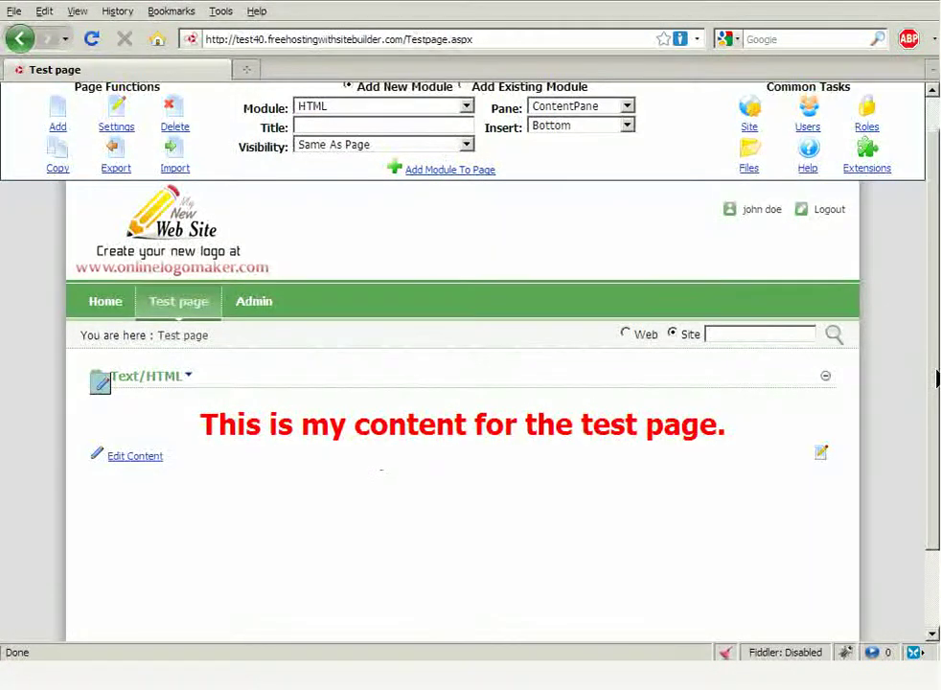